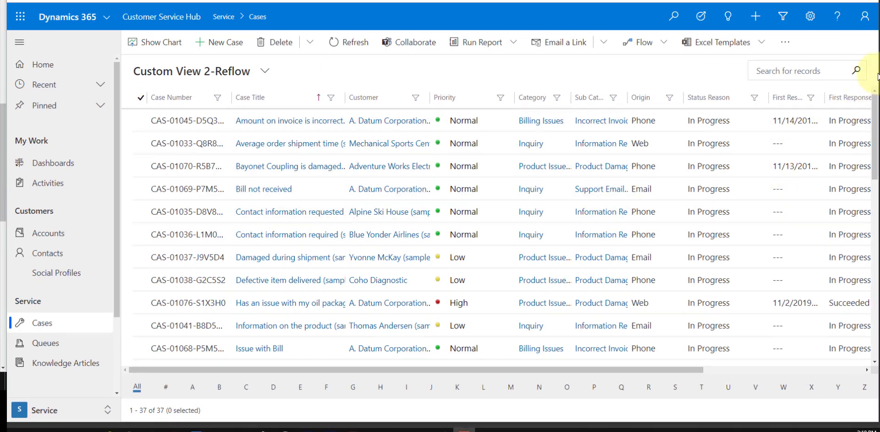
drag(876, 75, 359, 112)
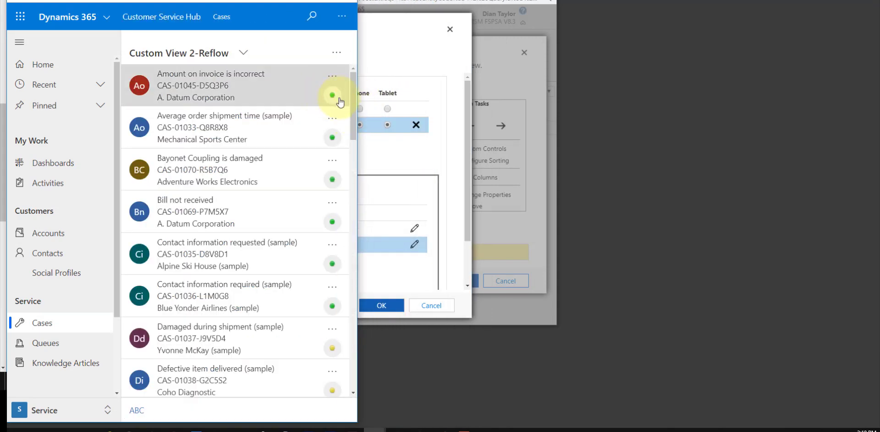
scroll(354, 109, down, 1)
scroll(354, 109, down, 3)
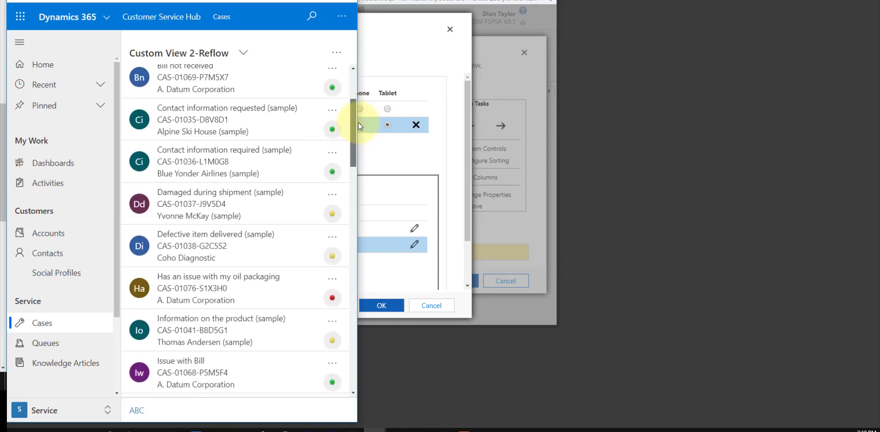
scroll(358, 120, up, 4)
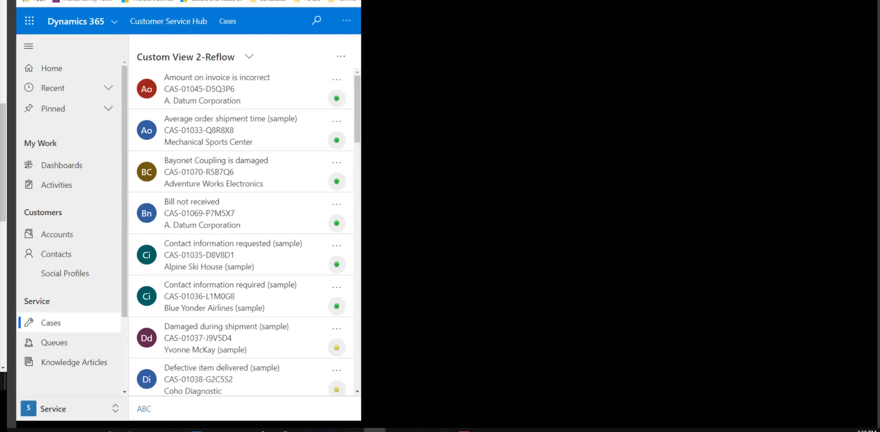
key(super+Up)
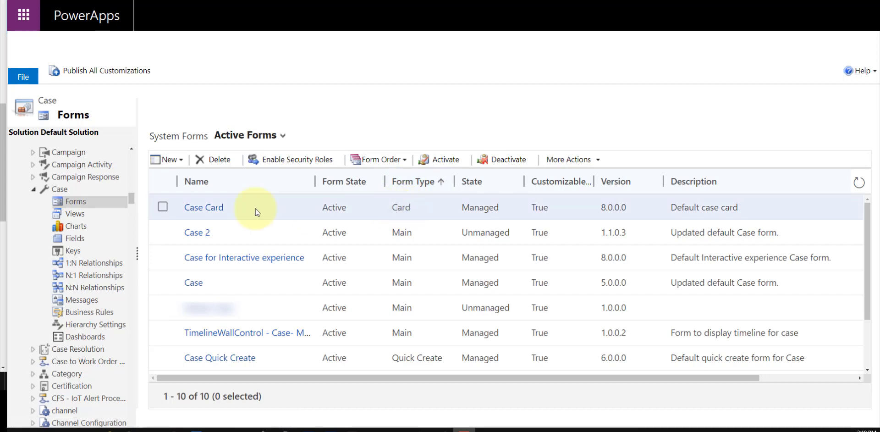
- Open the Case Card form from the Case entity's forms list in the form editor
click(214, 209)
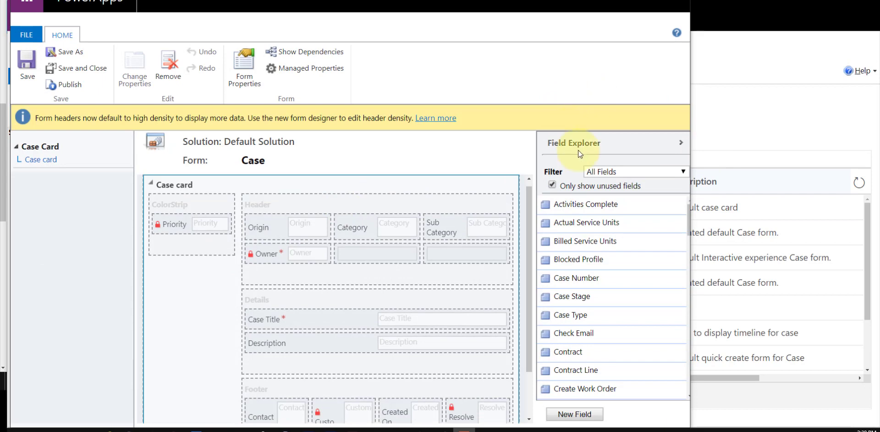
mouse_move(529, 202)
mouse_down()
mouse_move(529, 227)
mouse_move(529, 192)
mouse_up()
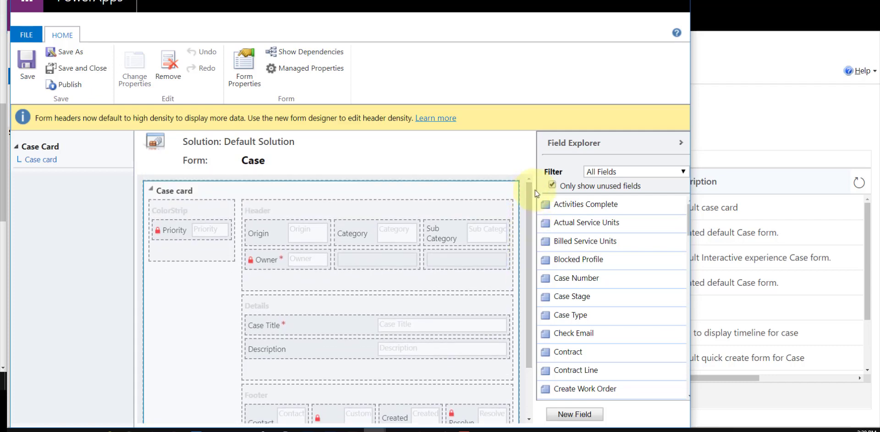
drag(590, 240, 567, 255)
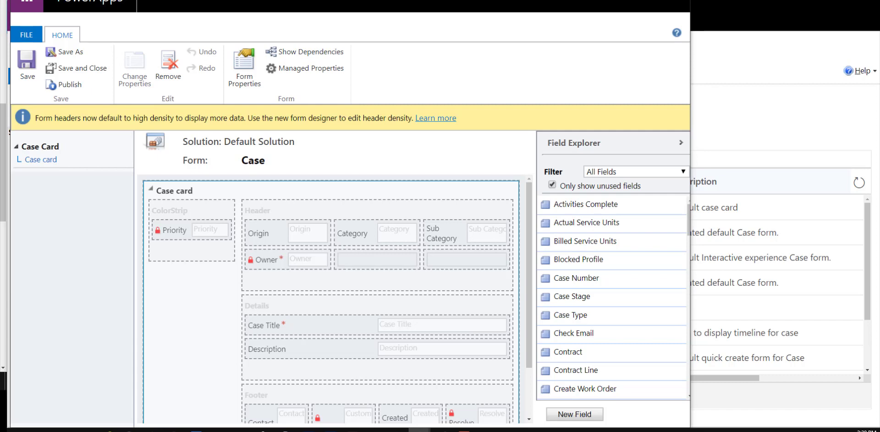
click(293, 300)
click(298, 212)
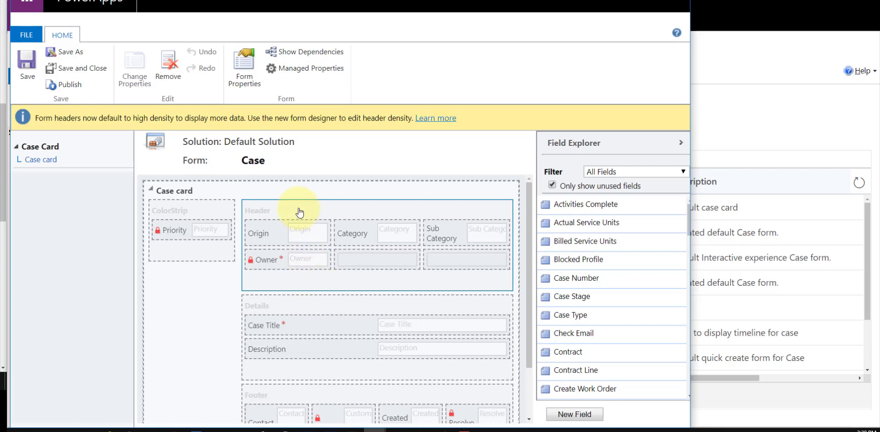
click(306, 306)
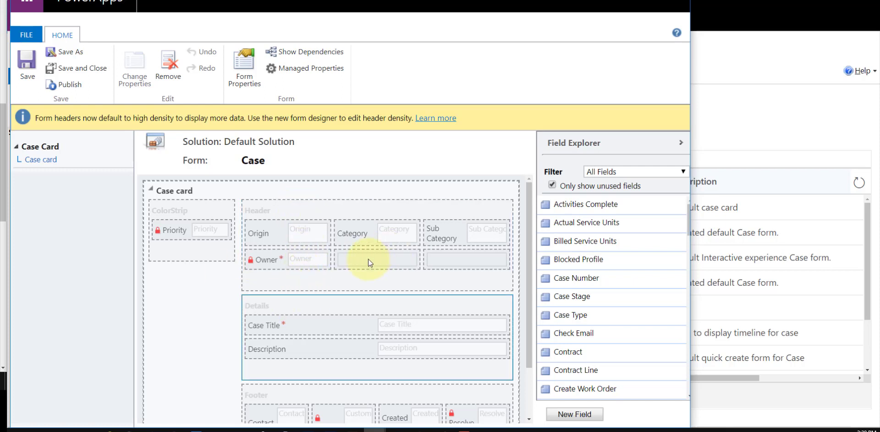
scroll(368, 263, down, 1)
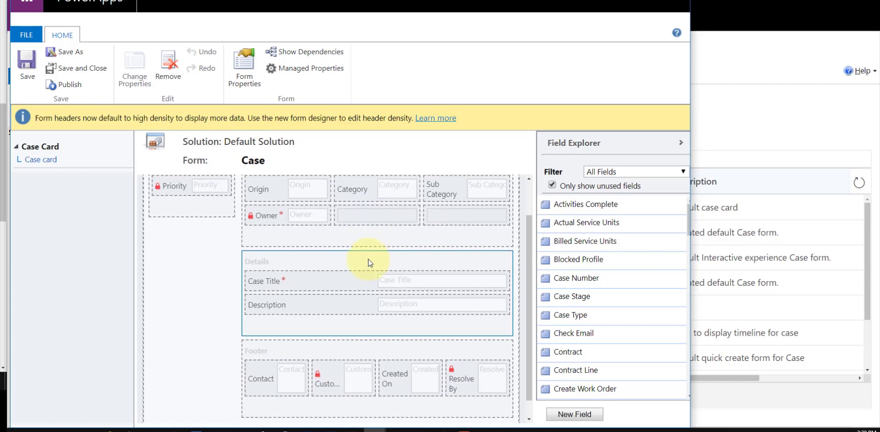
scroll(367, 258, up, 1)
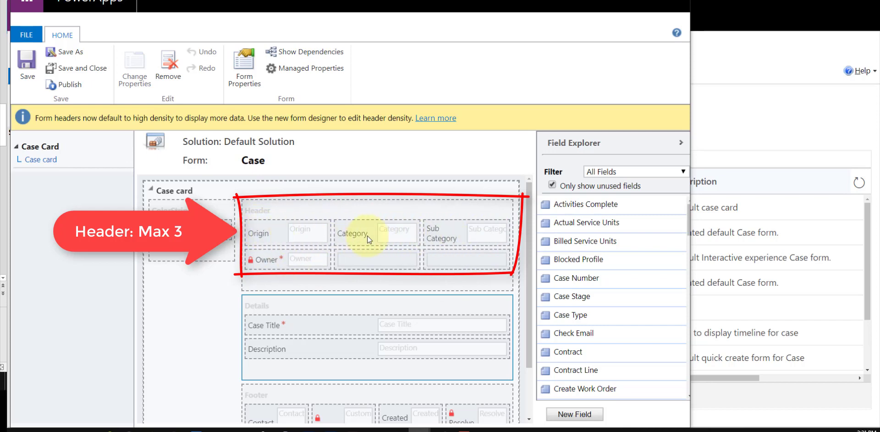
scroll(328, 259, down, 2)
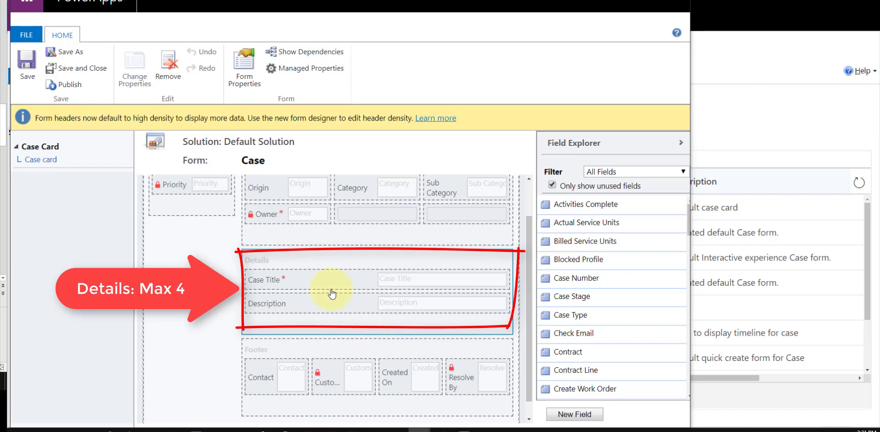
scroll(331, 293, down, 1)
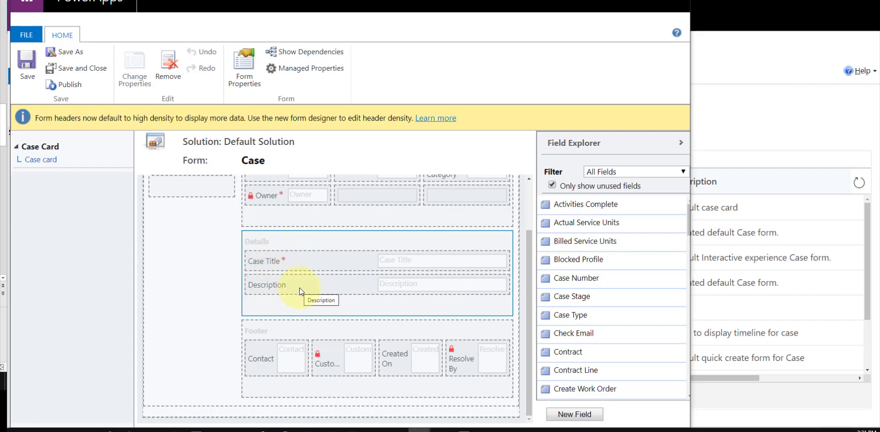
scroll(384, 293, up, 1)
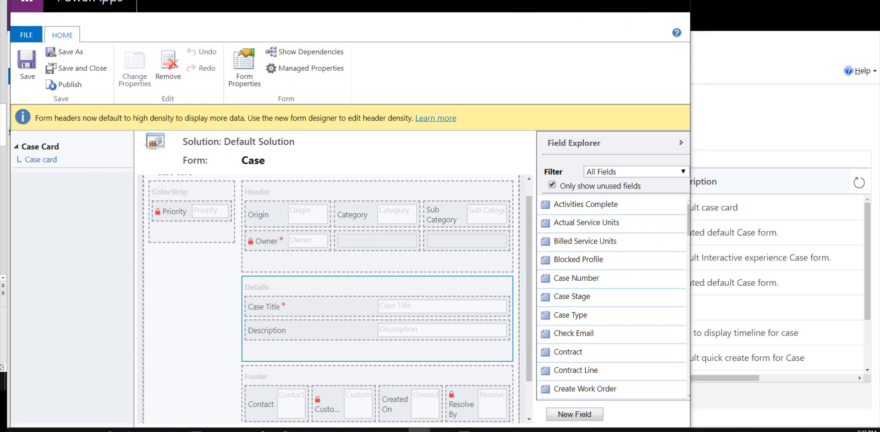
- Leave the form editor and open the Case entity's Active Cases view in a maximized editor
click(639, 0)
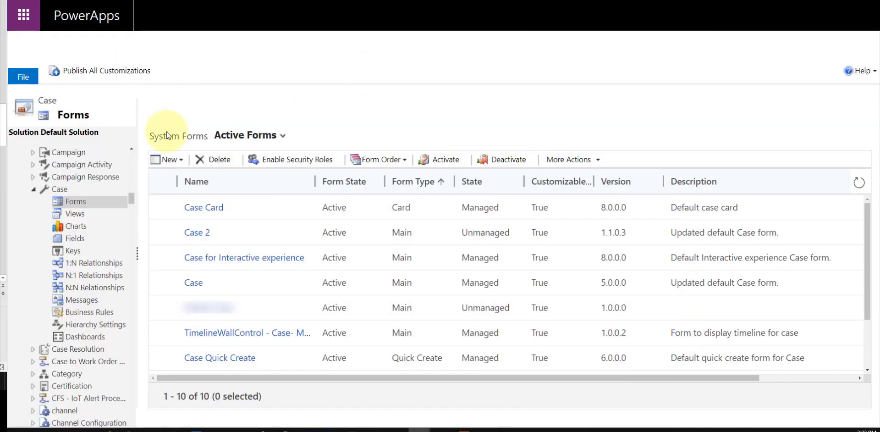
click(76, 216)
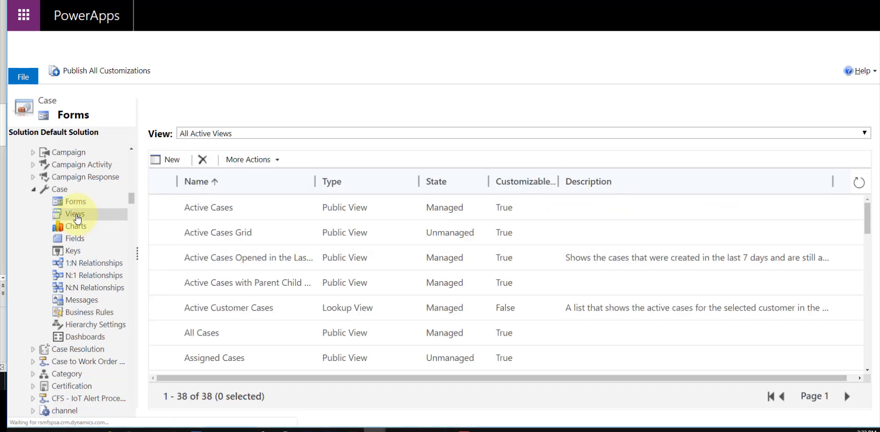
double_click(217, 210)
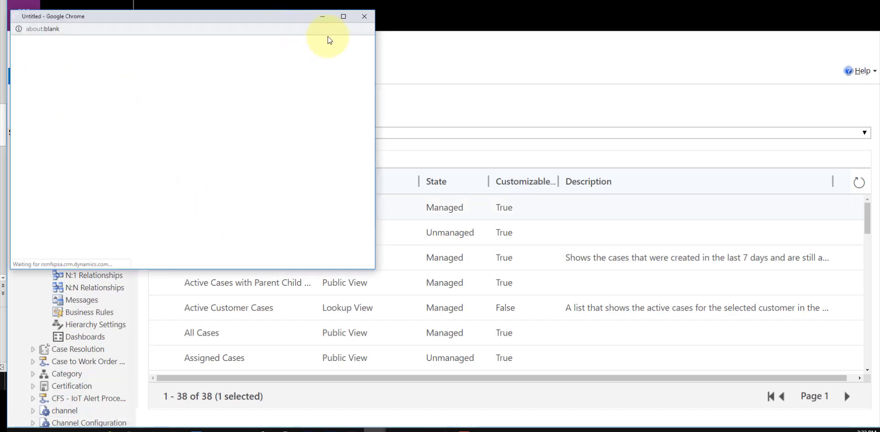
click(343, 16)
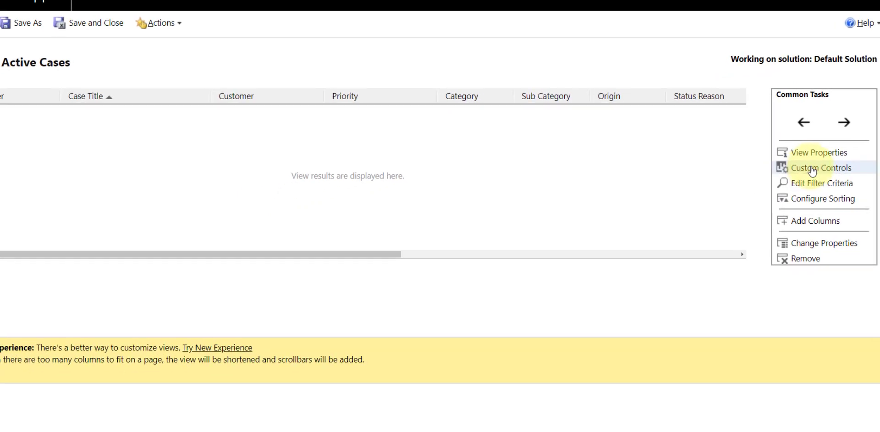
- Add the Read Only Grid control to the Active Cases view's custom controls
click(752, 300)
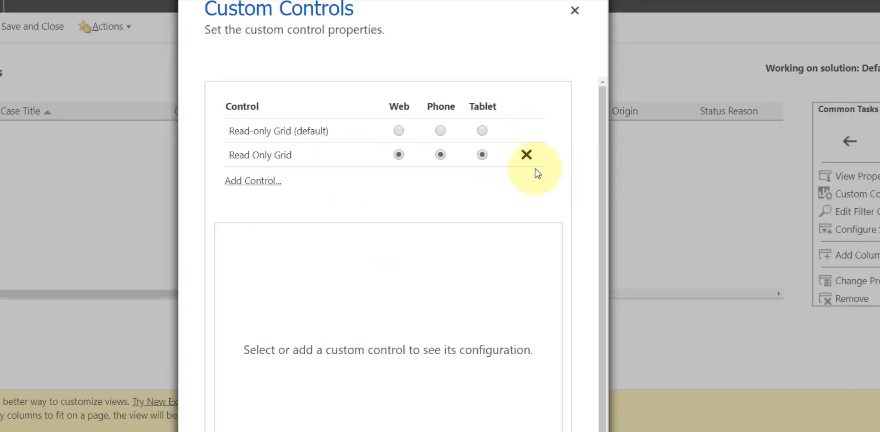
click(526, 155)
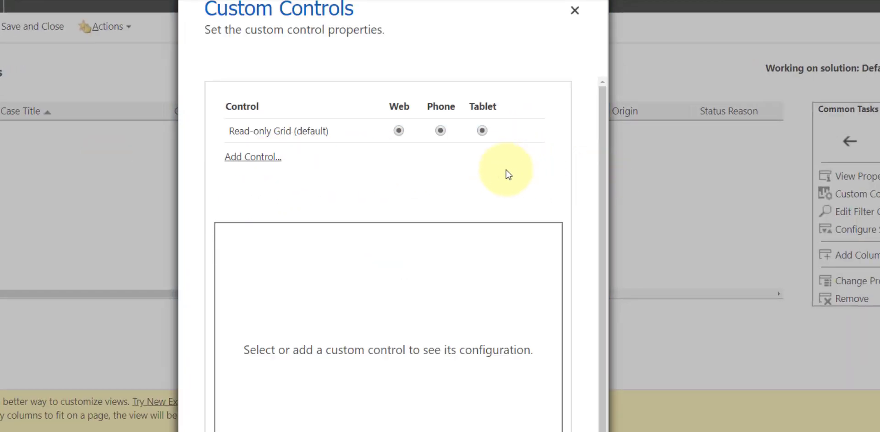
click(260, 157)
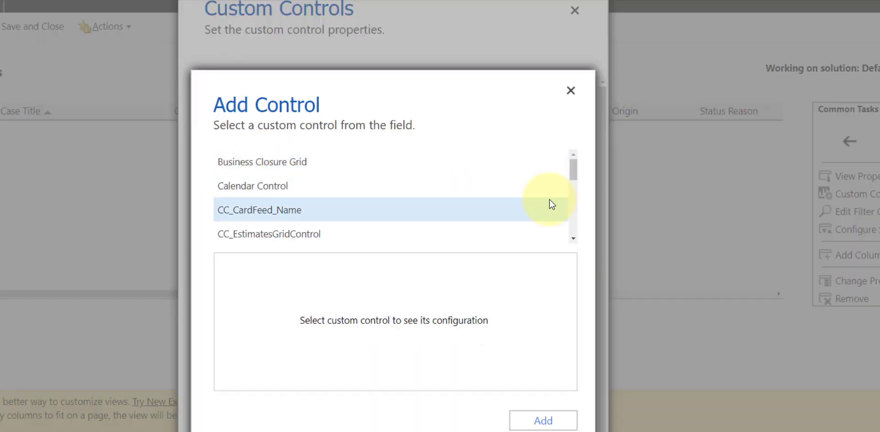
drag(574, 169, 574, 224)
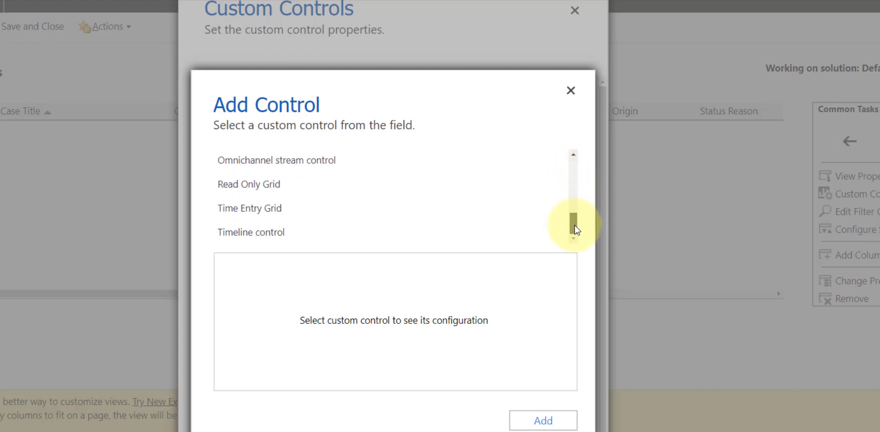
click(257, 185)
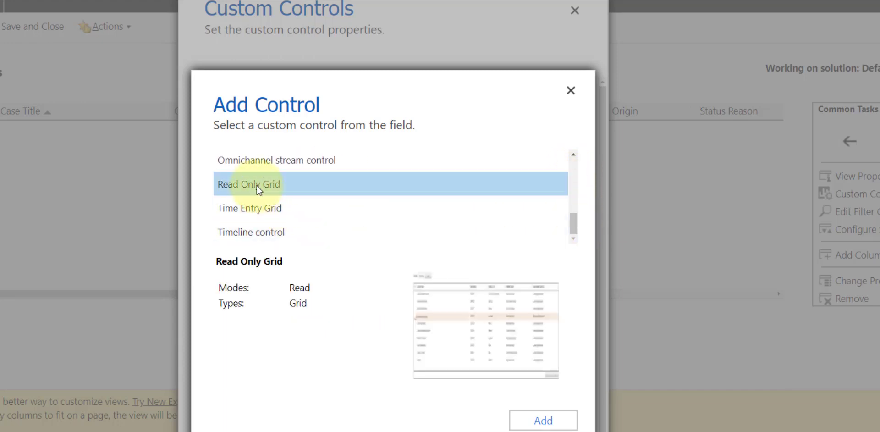
click(544, 420)
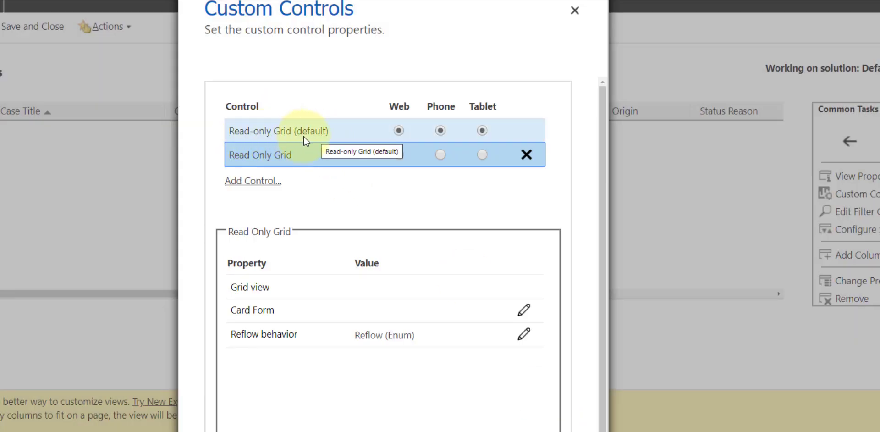
- Make Read Only Grid the control for Web, Phone and Tablet
click(398, 155)
click(441, 155)
click(482, 155)
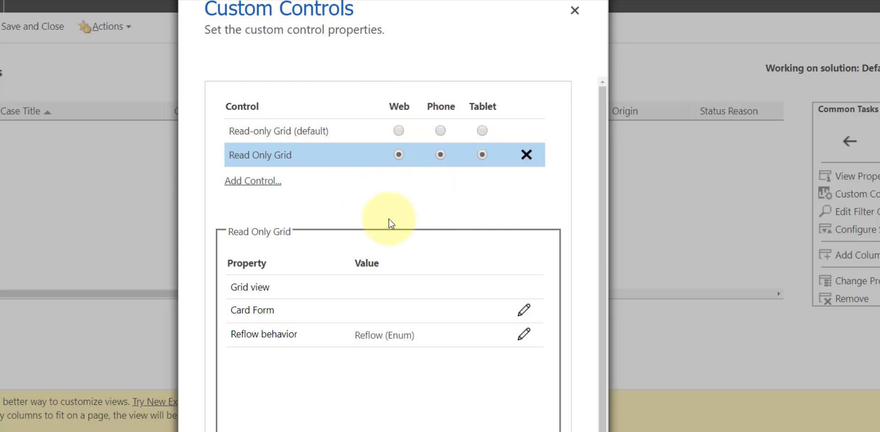
scroll(389, 218, down, 1)
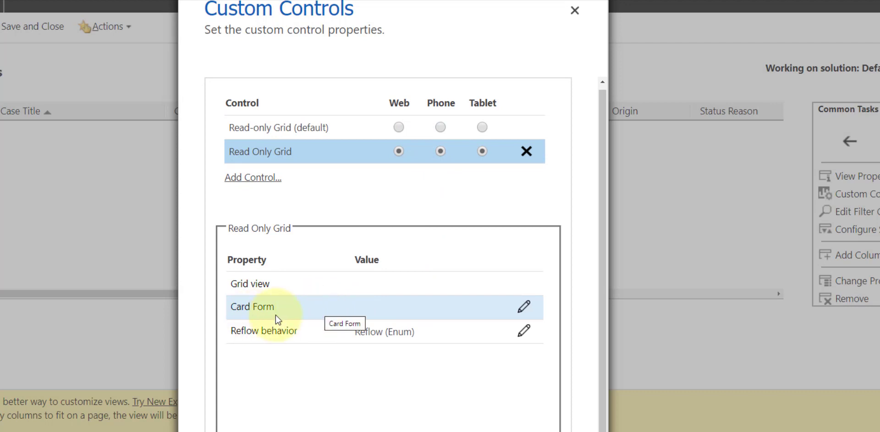
- Set the grid's Card Form property to Case Card, with Cases as the entity
click(525, 307)
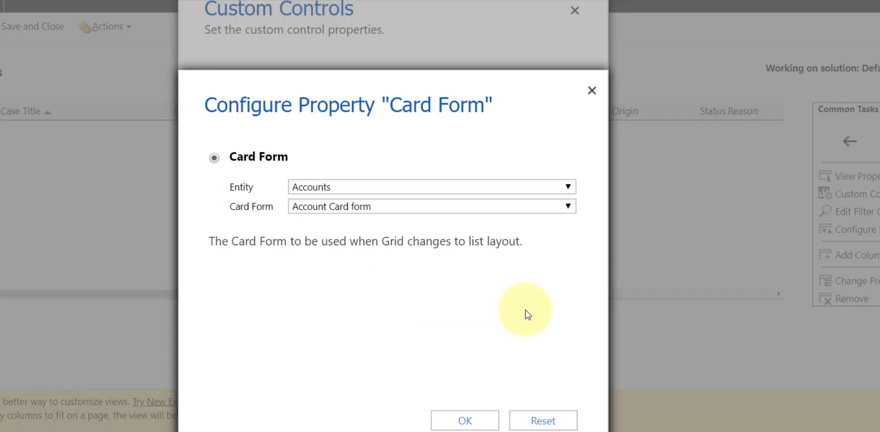
click(370, 186)
scroll(370, 185, down, 5)
scroll(380, 385, down, 3)
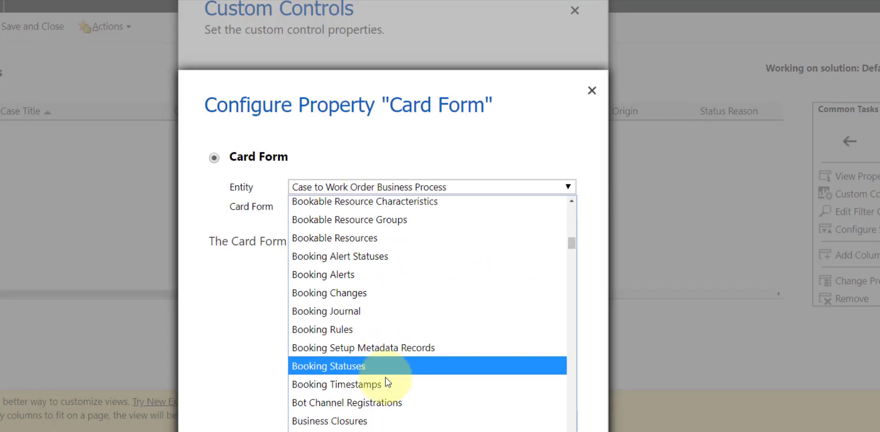
click(360, 424)
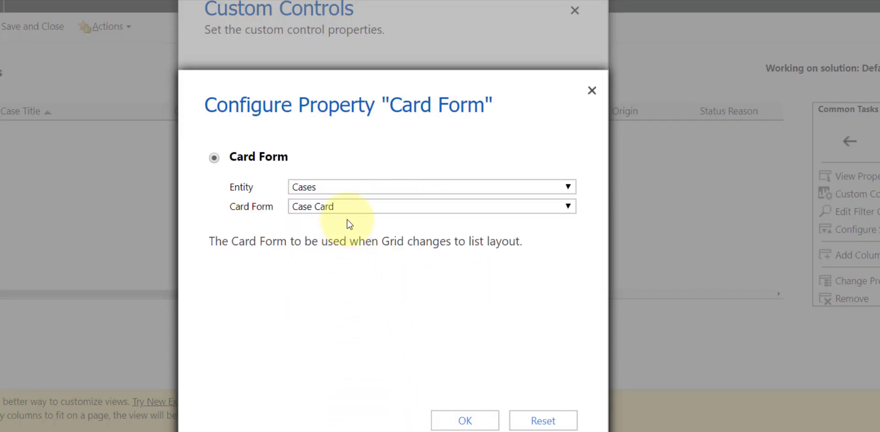
click(347, 206)
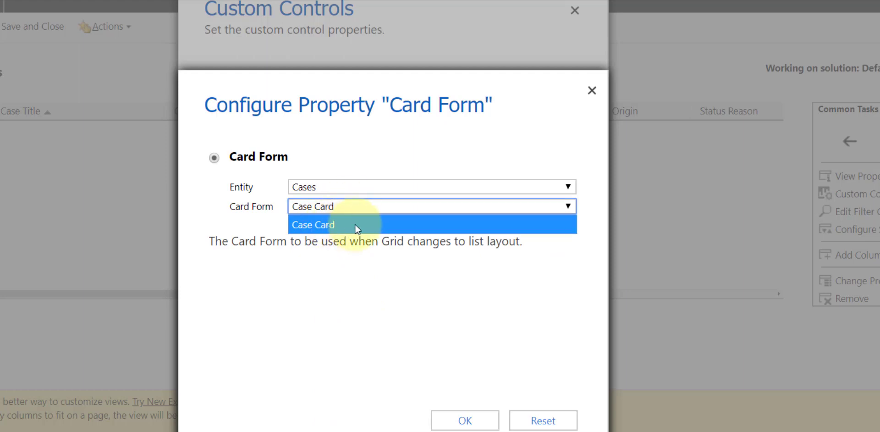
click(356, 224)
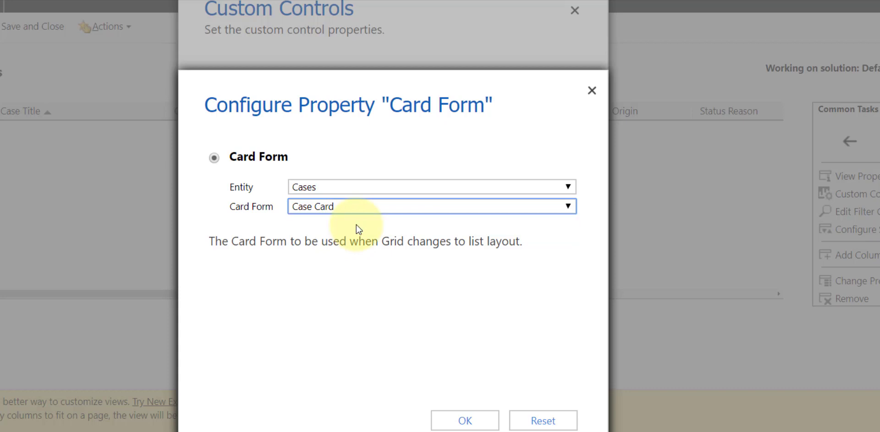
click(476, 422)
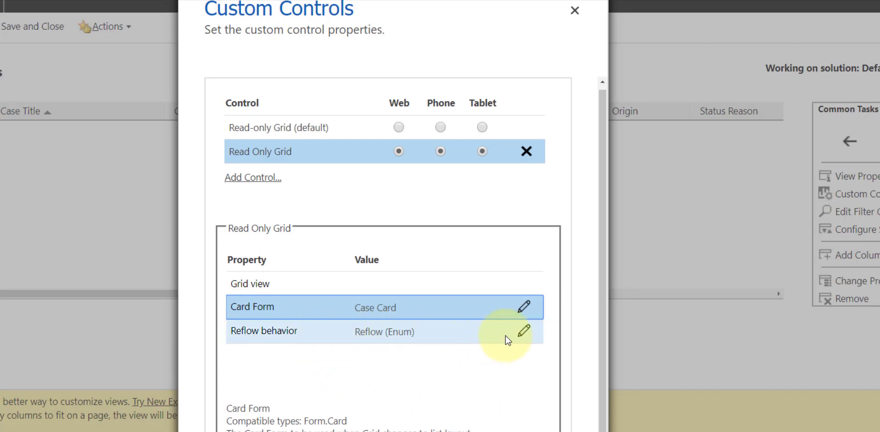
- Set Reflow behavior to Reflow, accept the custom control settings and save the Active Cases view
click(523, 332)
click(315, 189)
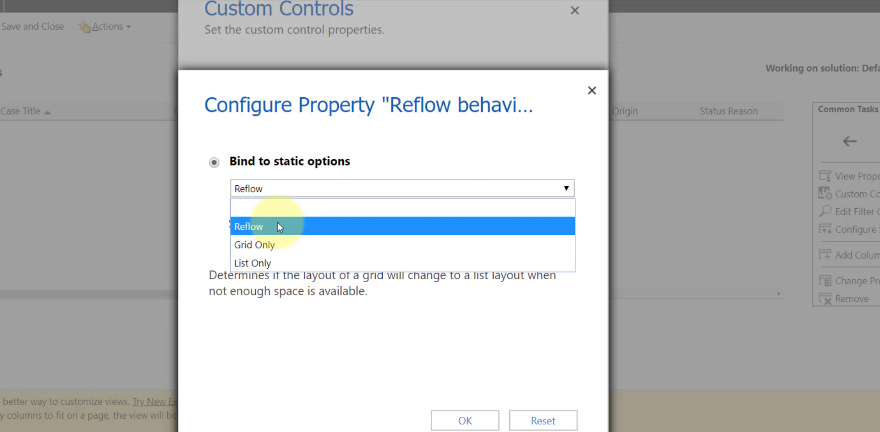
click(278, 225)
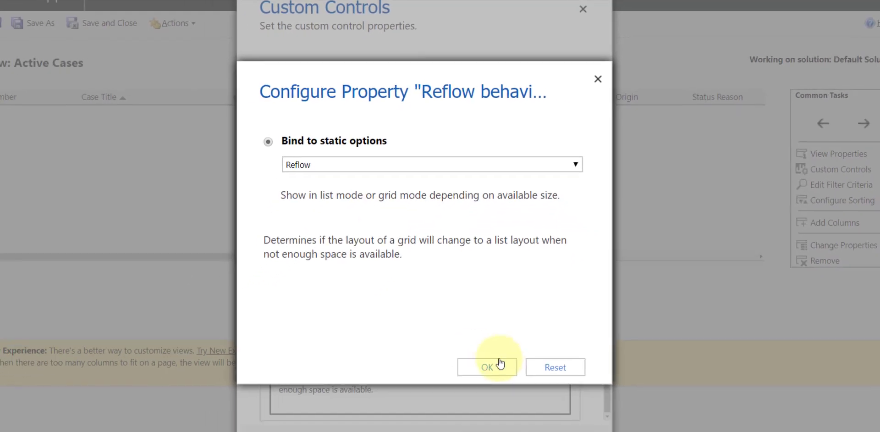
click(503, 336)
click(513, 405)
click(52, 20)
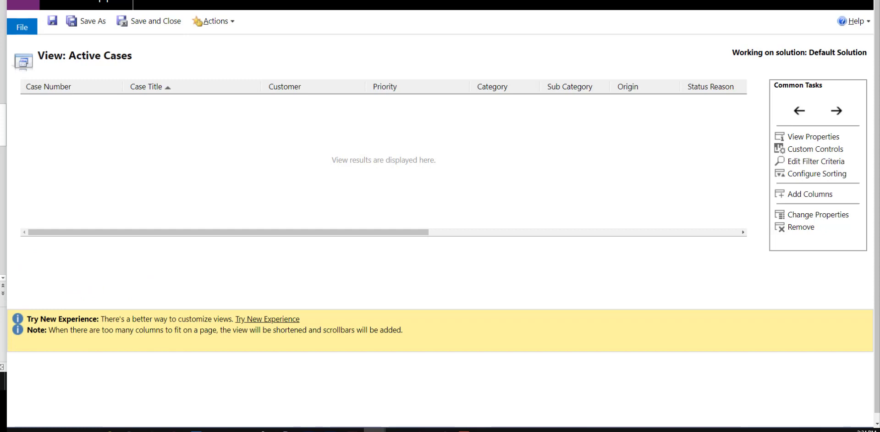
- In the Default Solution, show the Case entity's Read Only Grid control with its Case Card and Reflow properties
mouse_move(374, 429)
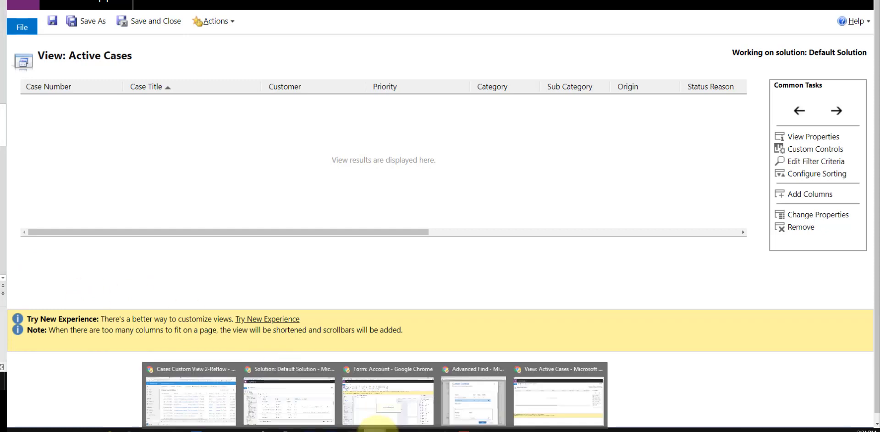
mouse_move(365, 393)
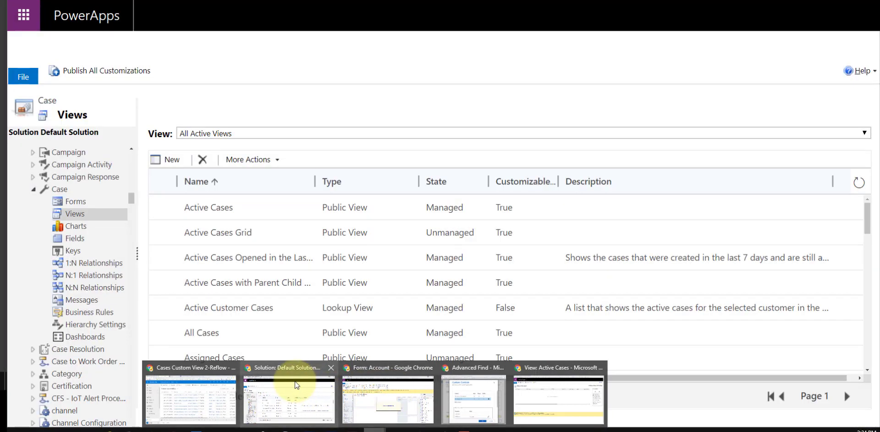
click(293, 387)
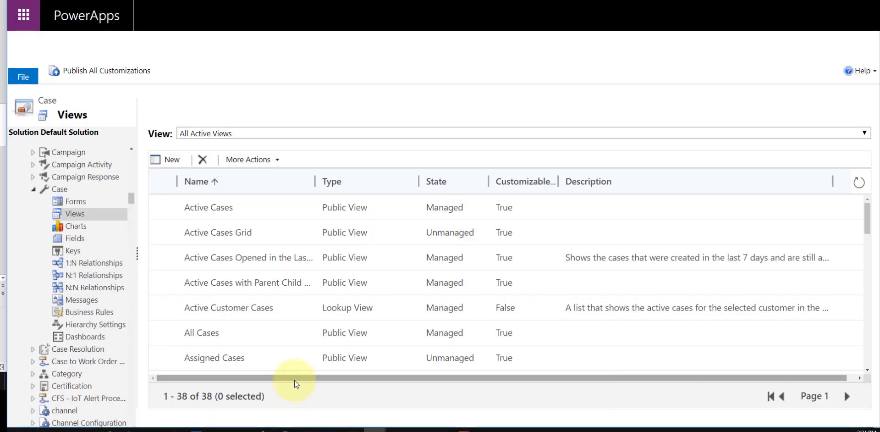
click(73, 190)
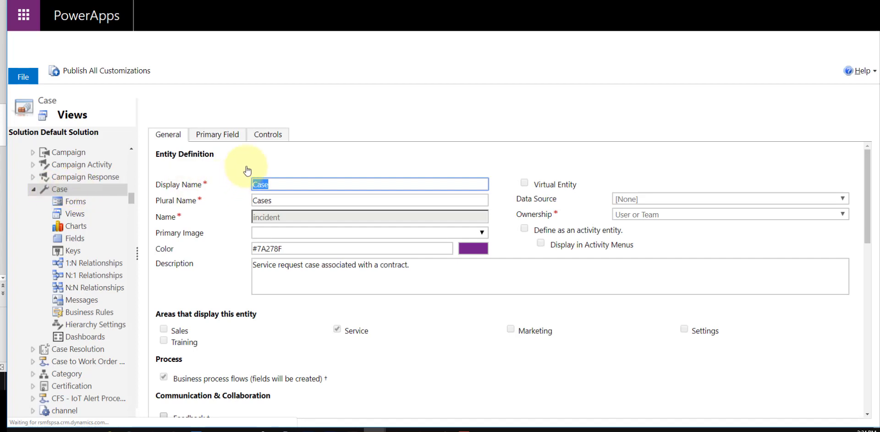
click(277, 135)
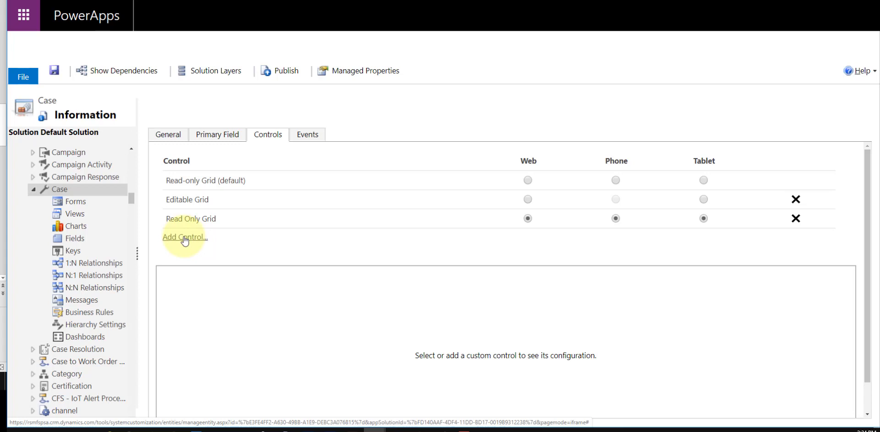
click(224, 218)
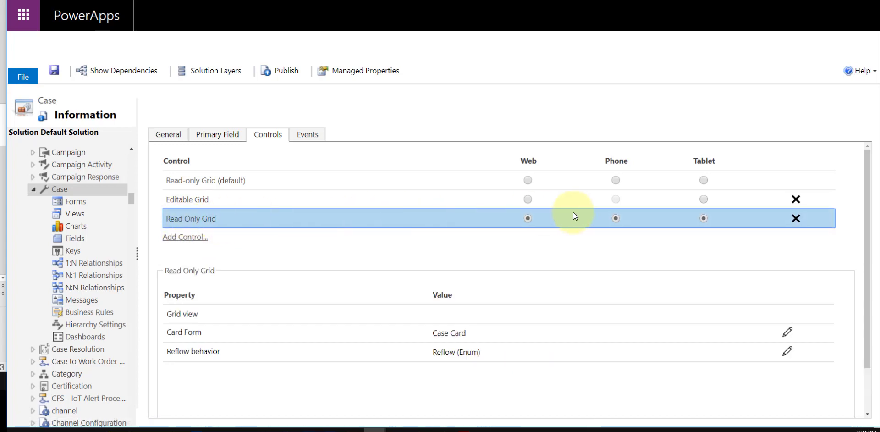